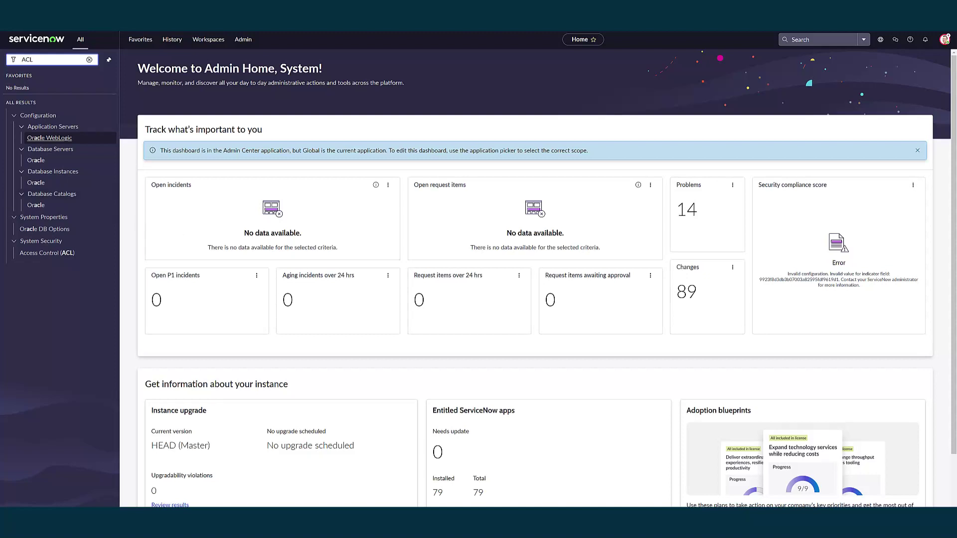
Filter the navigator for INCIDENT and open incident INC0009009 from the All incidents list.
{"action": "double_click", "coordinate": [44, 60]}
{"action": "type", "text": "INCIDEN"}
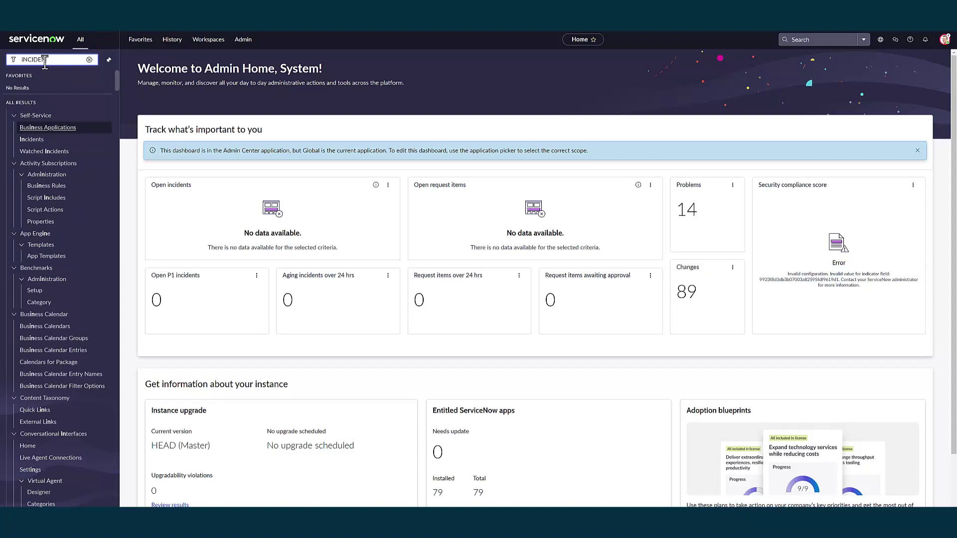
{"action": "type", "text": "T"}
{"action": "left_click", "coordinate": [39, 249]}
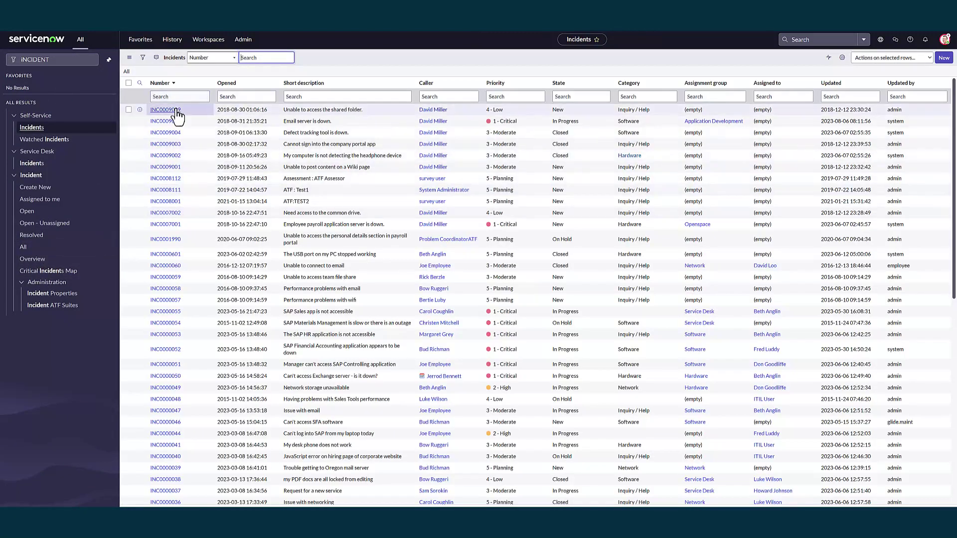
{"action": "left_click", "coordinate": [177, 112]}
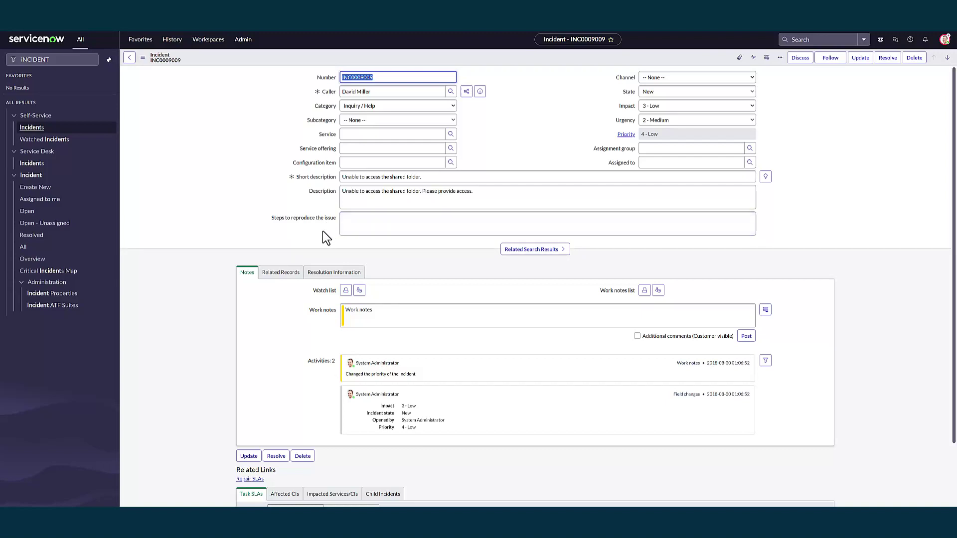
Open the incident.u_steps_to_reproduce_the_issue write ACL and view its Application Development script in the larger editor.
{"action": "left_click", "coordinate": [72, 60]}
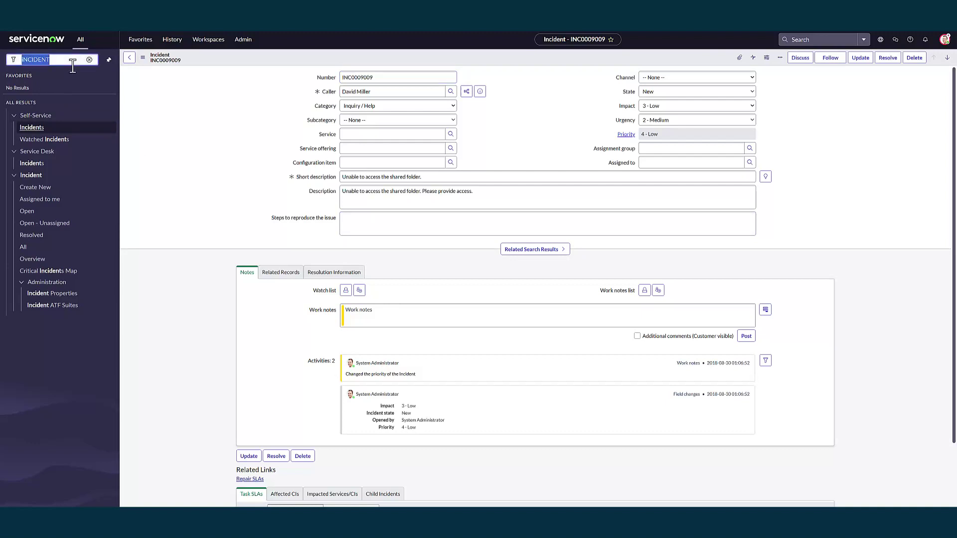
{"action": "type", "text": "ACL"}
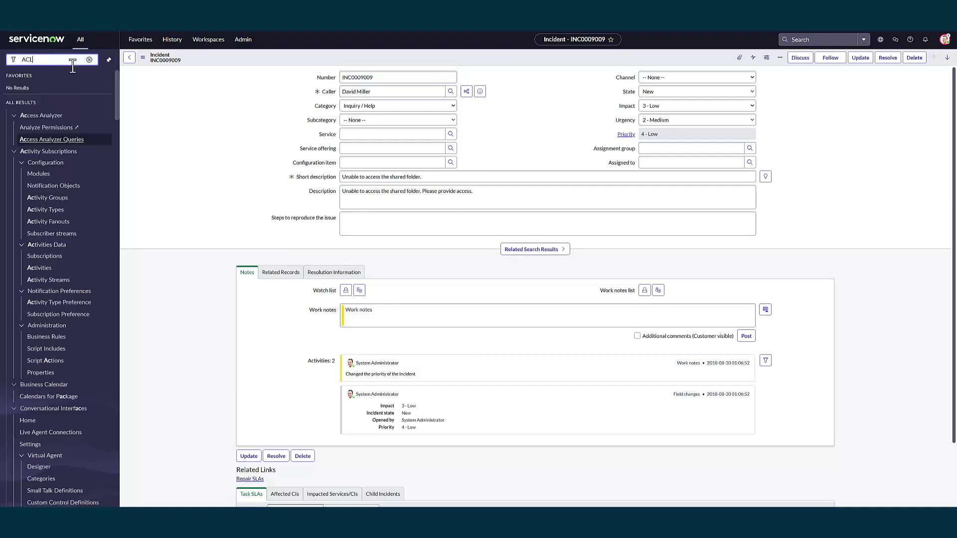
{"action": "key", "text": "Return"}
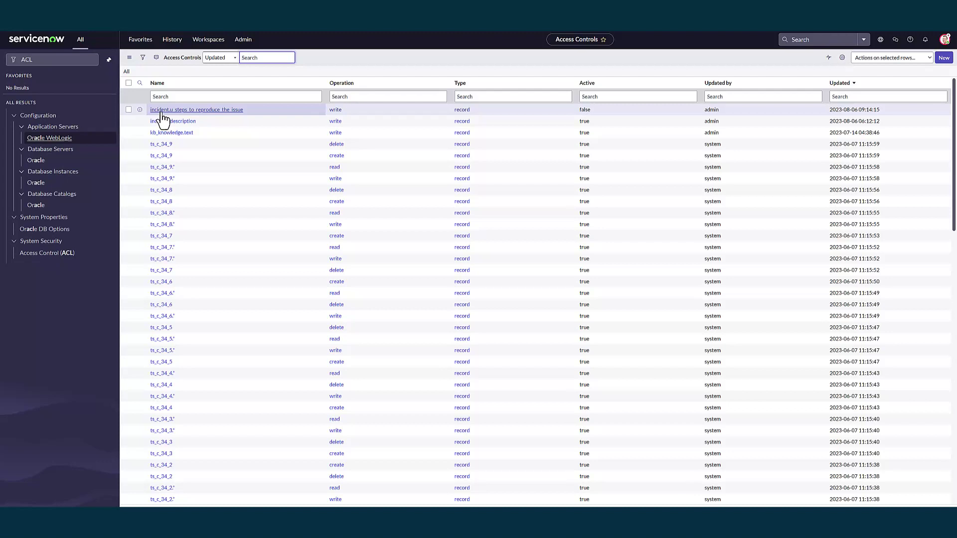
{"action": "left_click", "coordinate": [199, 111]}
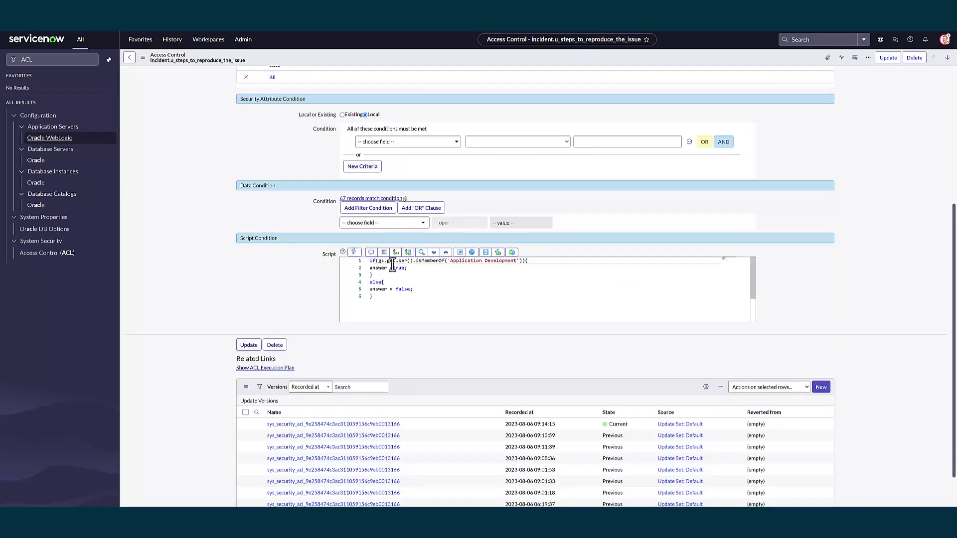
{"action": "left_click", "coordinate": [460, 264]}
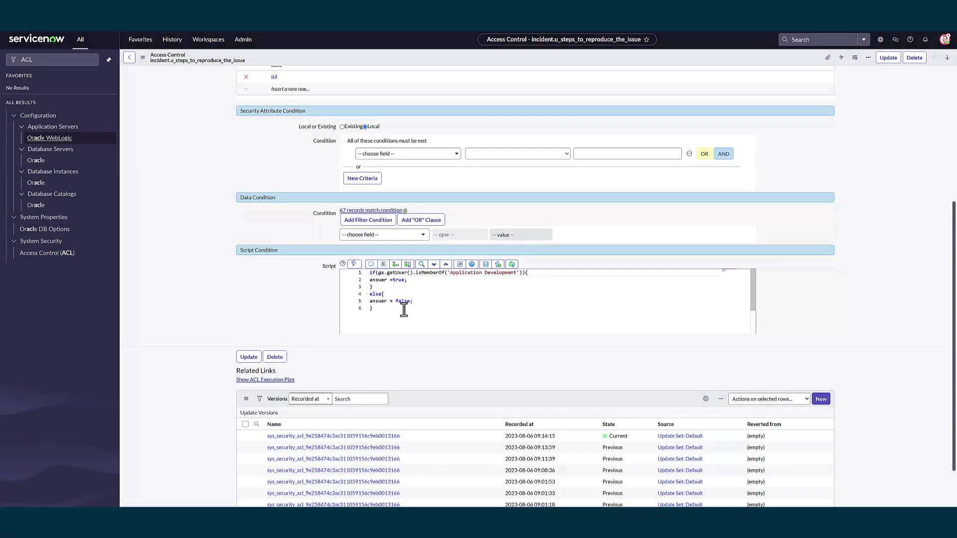
{"action": "scroll", "coordinate": [594, 140], "scroll_direction": "up", "scroll_amount": 5}
Tick Active on the steps-to-reproduce write ACL, save it, and continue past security rule verification.
{"action": "left_click", "coordinate": [642, 92]}
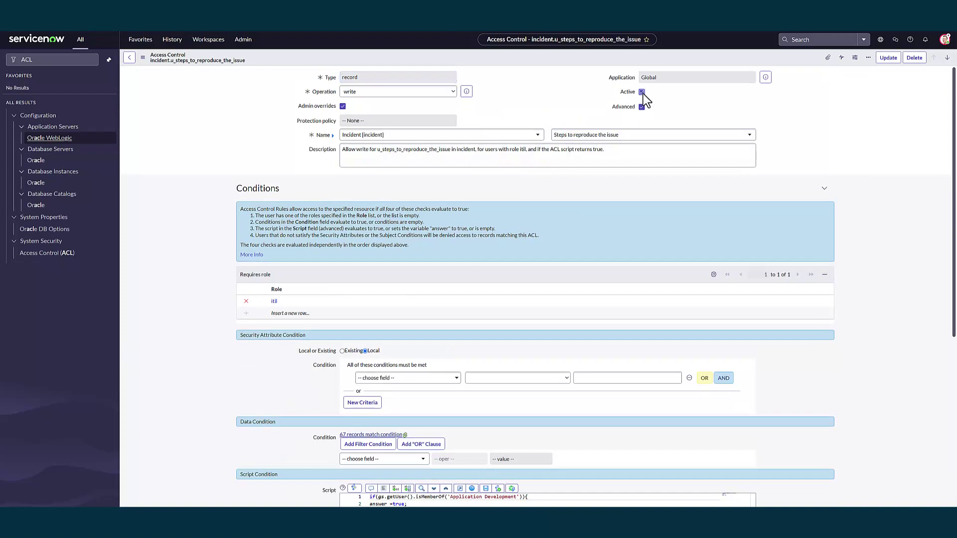
{"action": "right_click", "coordinate": [540, 60]}
{"action": "left_click", "coordinate": [556, 64]}
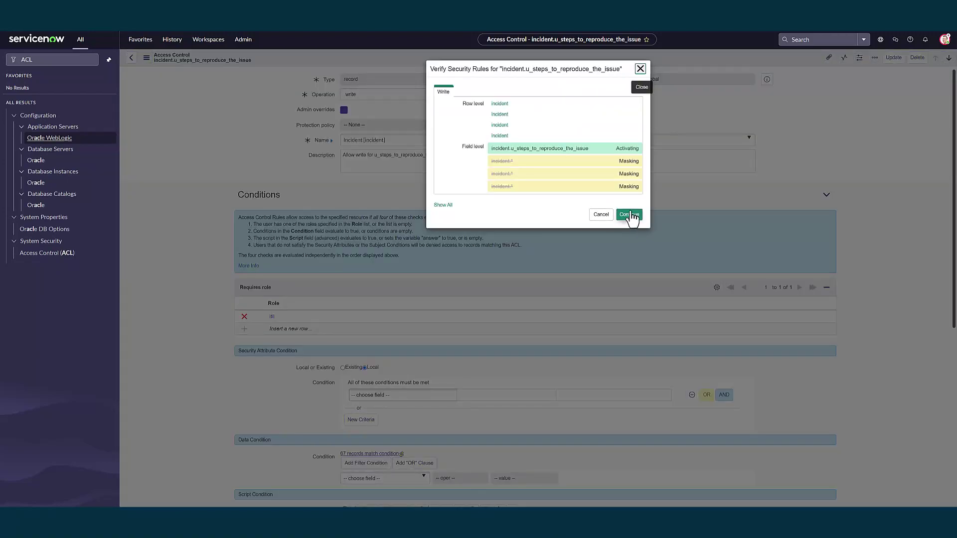
{"action": "left_click", "coordinate": [629, 214]}
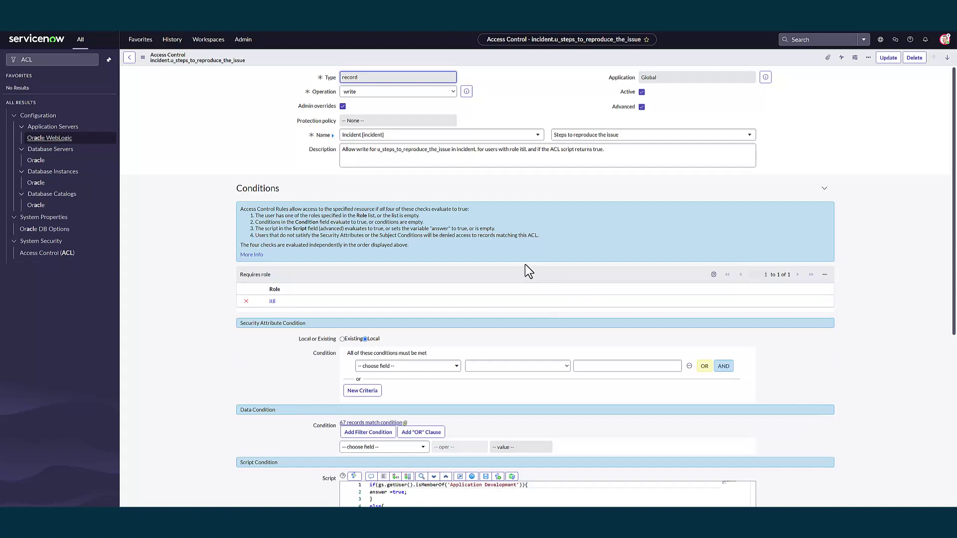
Impersonate the first recently impersonated user.
{"action": "left_click", "coordinate": [945, 40]}
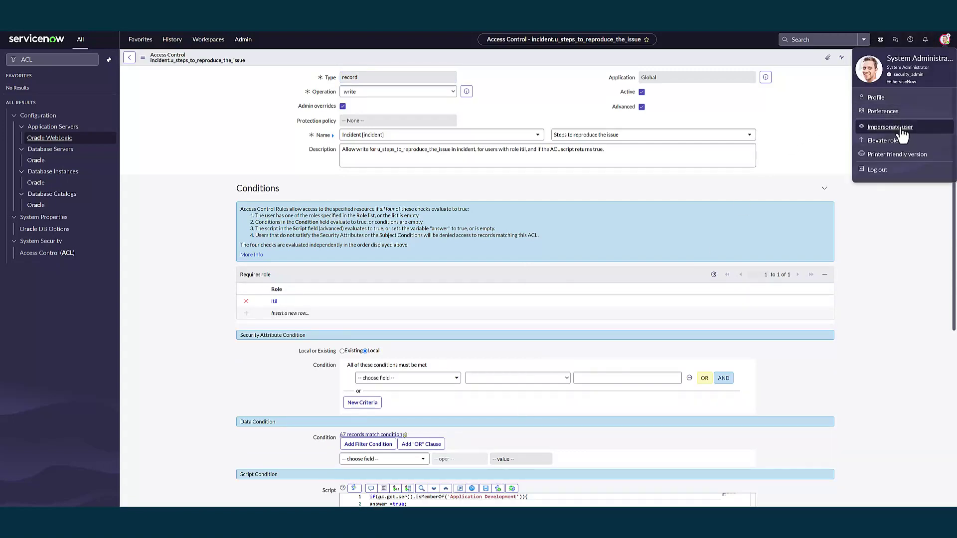
{"action": "left_click", "coordinate": [900, 128]}
{"action": "left_click", "coordinate": [405, 280]}
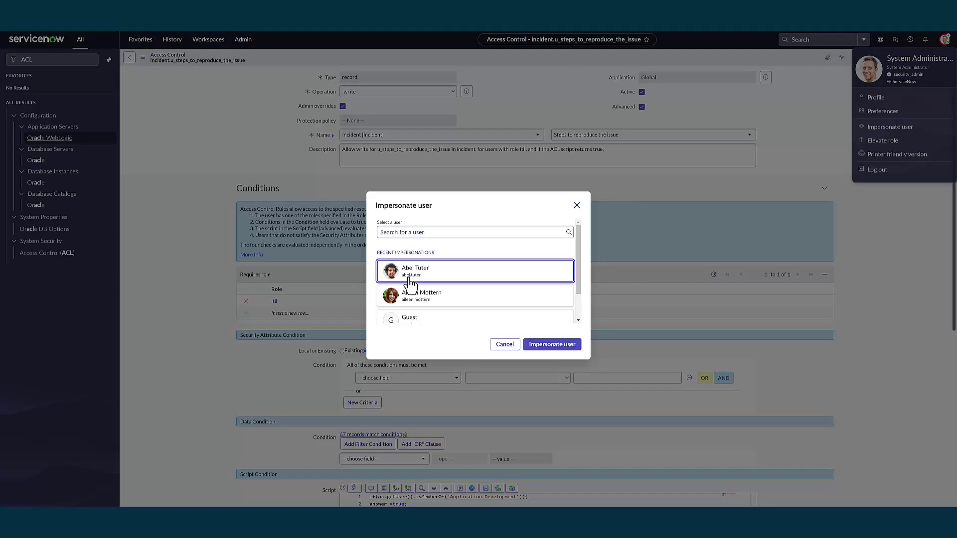
{"action": "left_click", "coordinate": [557, 348]}
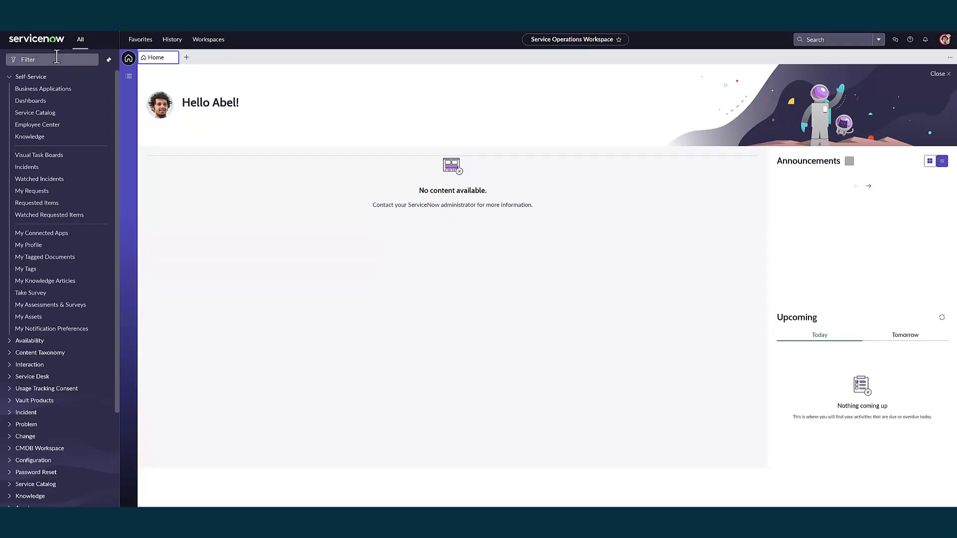
Open the incident list with incident.list and check INC0009009 as that user.
{"action": "left_click", "coordinate": [57, 59]}
{"action": "type", "text": "i"}
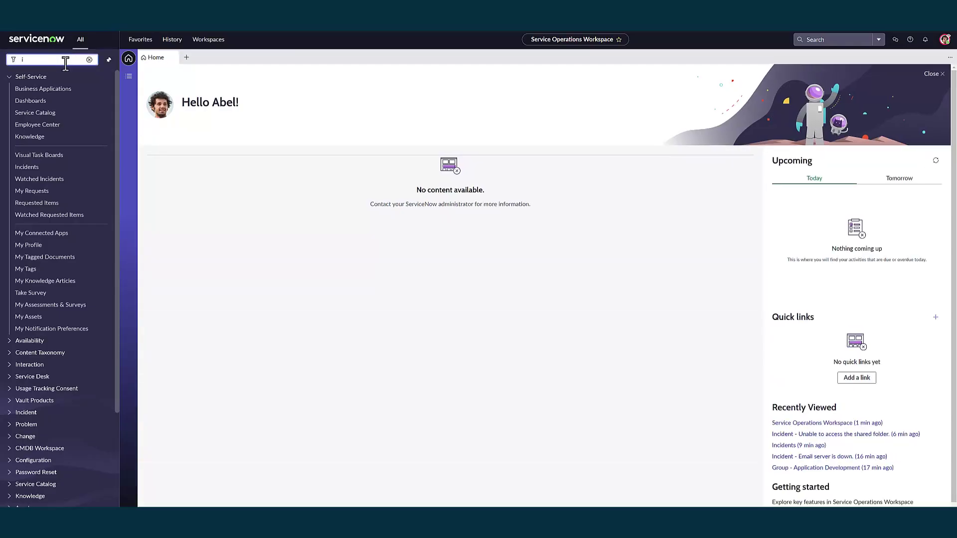
{"action": "type", "text": "ncident"}
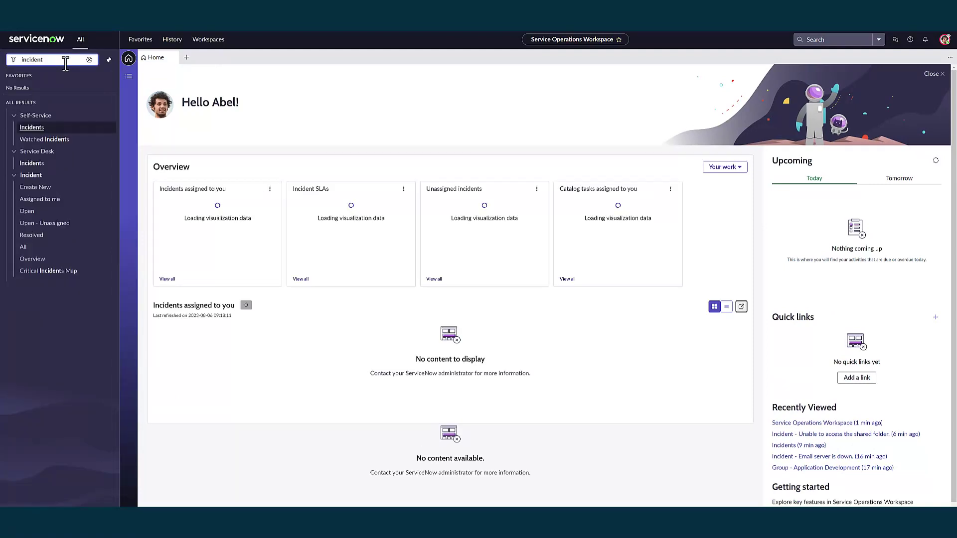
{"action": "type", "text": ".list"}
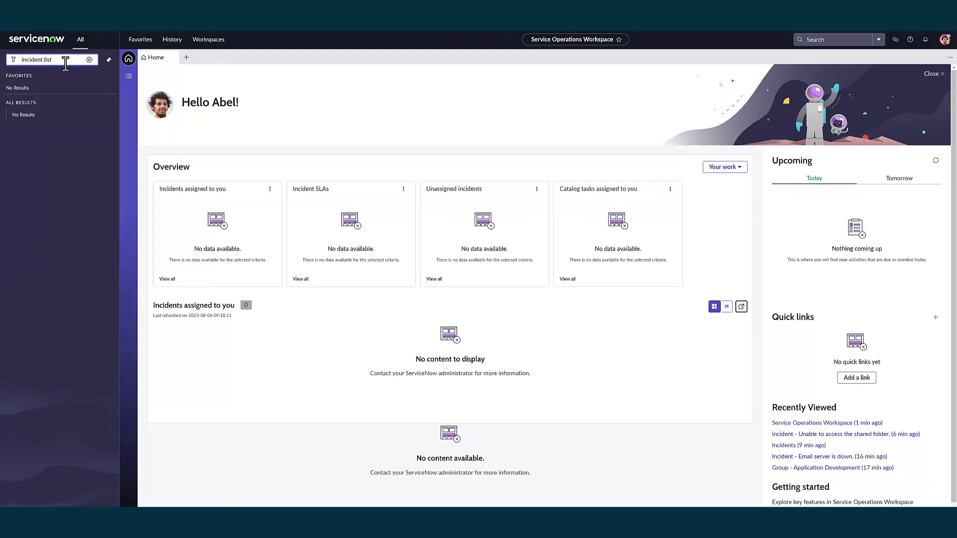
{"action": "key", "text": "Return"}
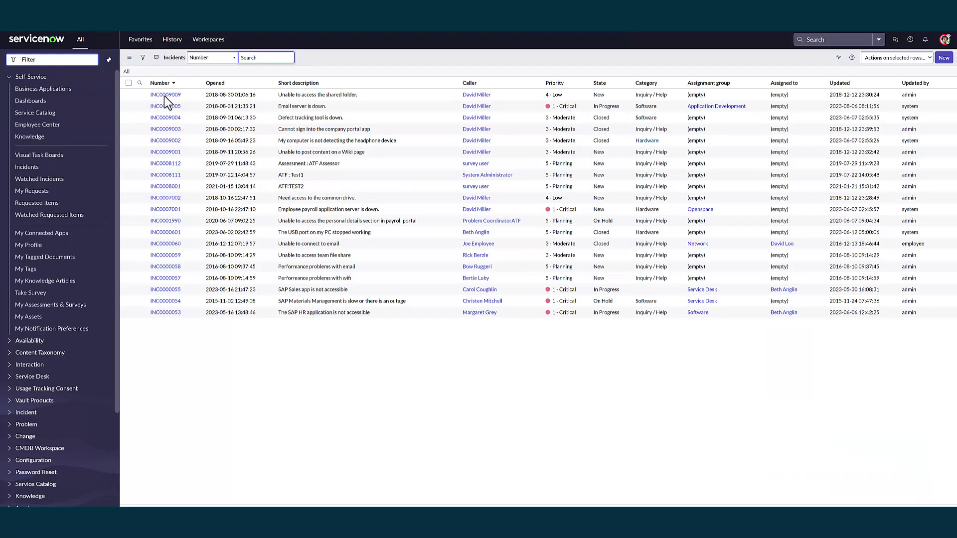
{"action": "left_click", "coordinate": [166, 96]}
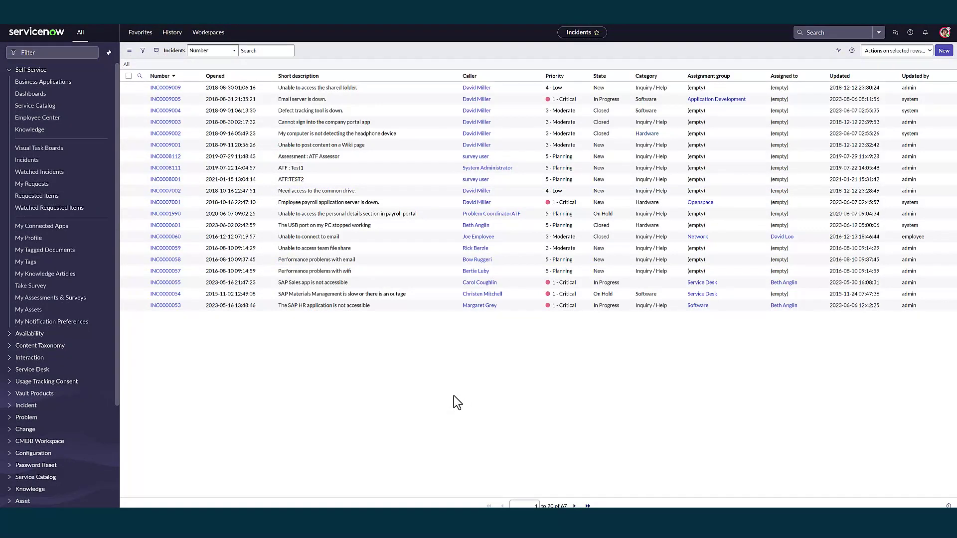
{"action": "left_click", "coordinate": [945, 33]}
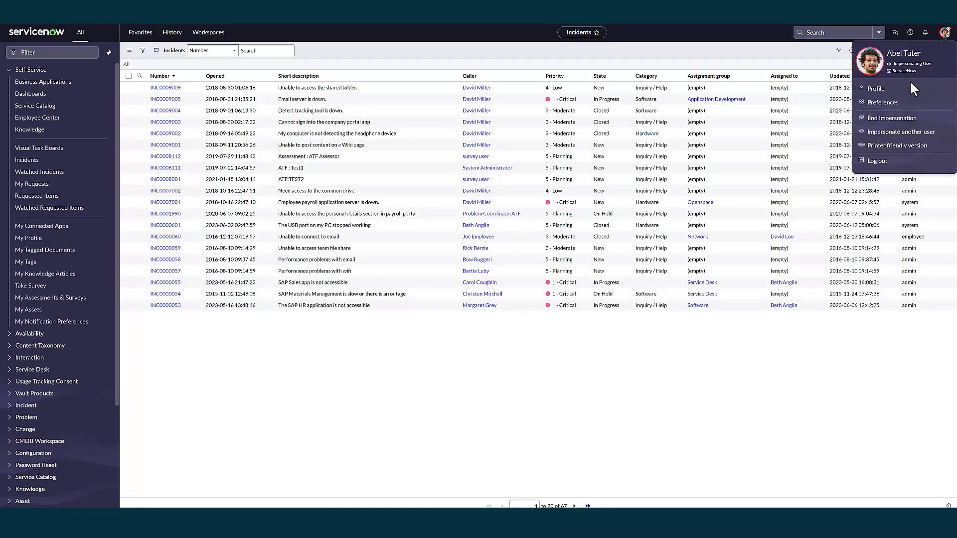
Switch impersonation to the third recent user, a Senior Developer.
{"action": "left_click", "coordinate": [892, 134]}
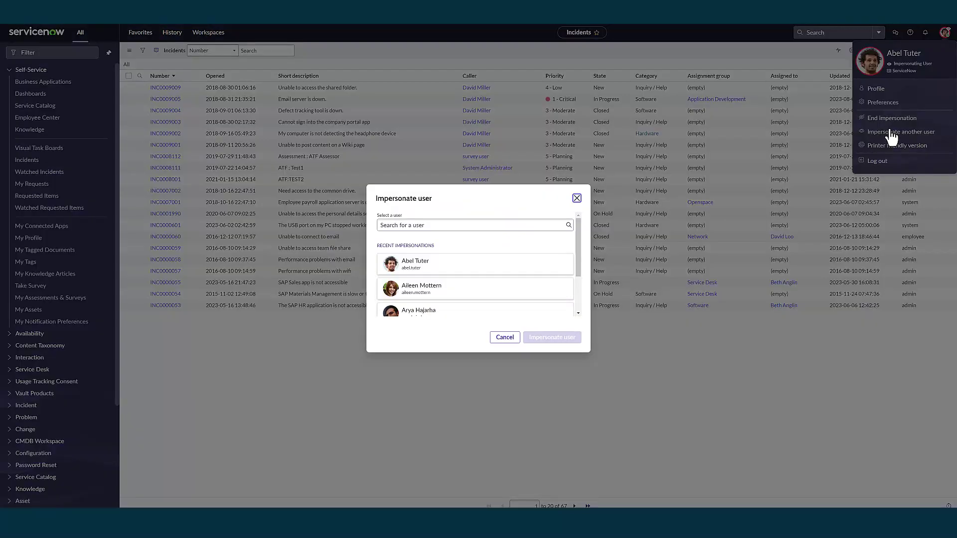
{"action": "left_click", "coordinate": [417, 312]}
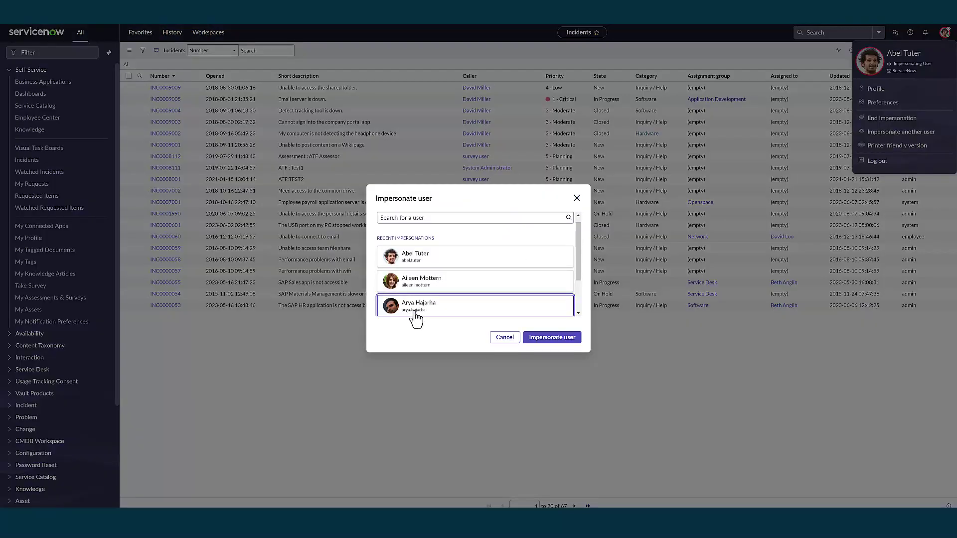
{"action": "left_click", "coordinate": [551, 344]}
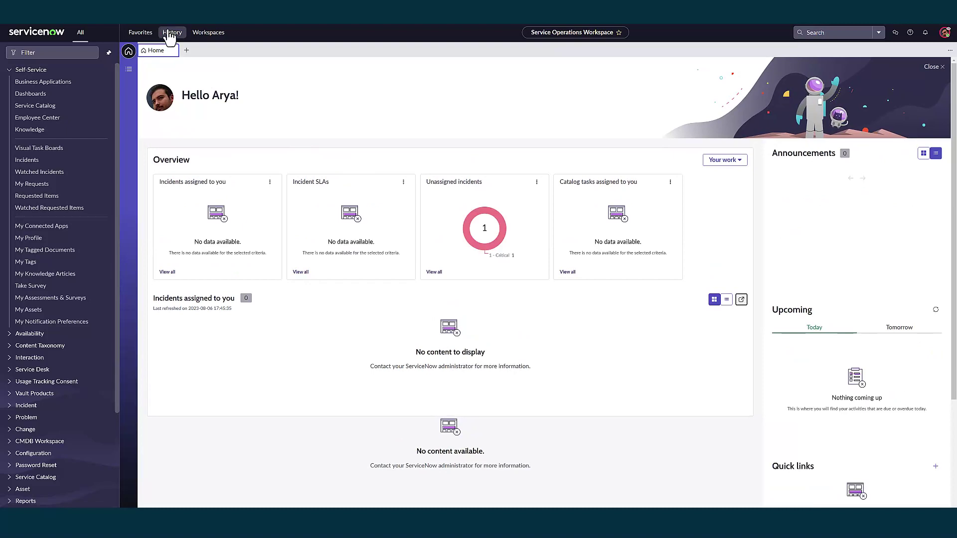
Open incident INC0009005 to check its Steps to reproduce field, then end impersonation.
{"action": "left_click", "coordinate": [78, 51]}
{"action": "type", "text": "INCIDENT"}
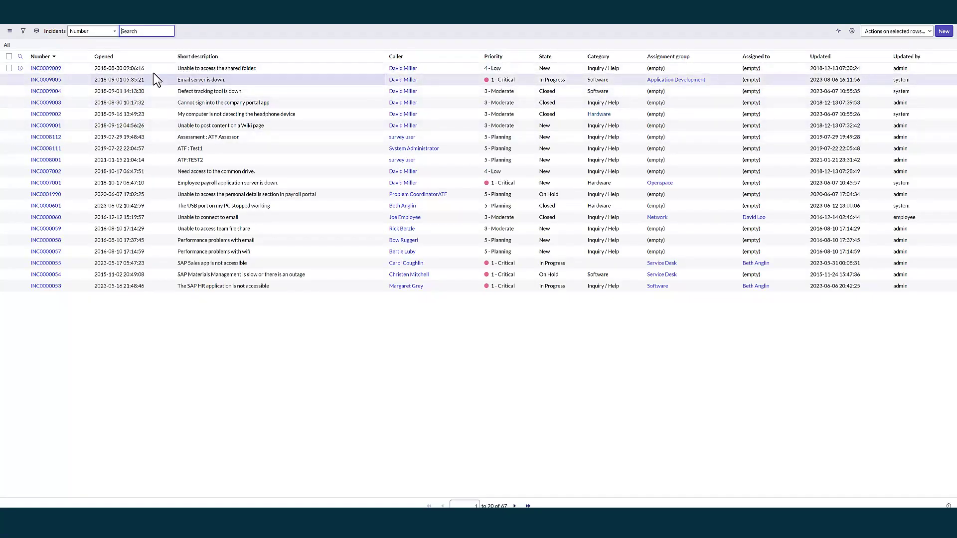
{"action": "left_click", "coordinate": [49, 83]}
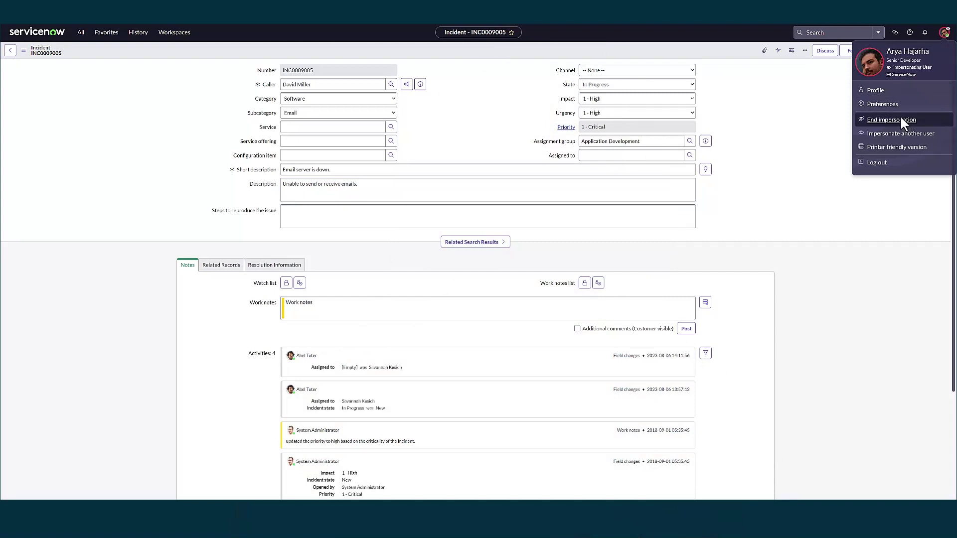
{"action": "left_click", "coordinate": [901, 120]}
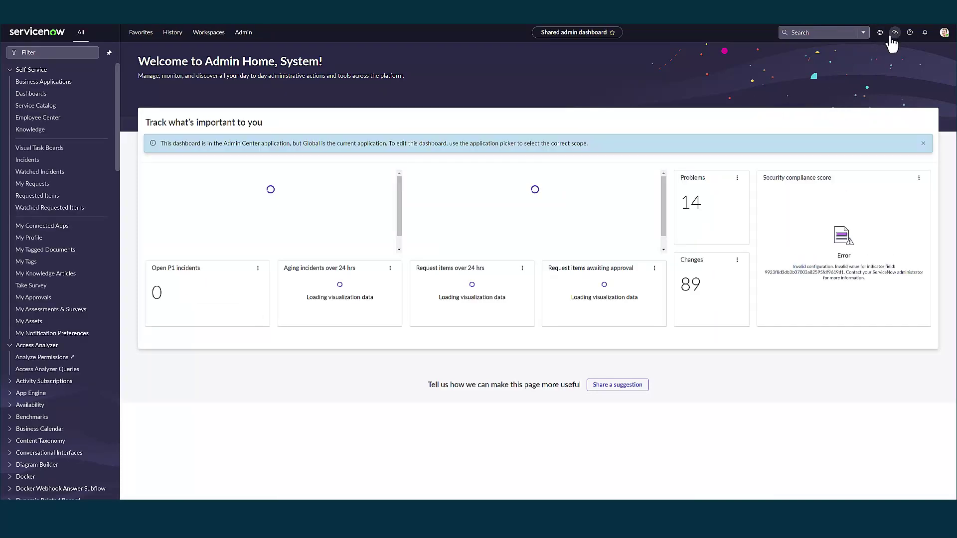
Elevate the session to security_admin and filter the navigator for ACL.
{"action": "left_click", "coordinate": [945, 33]}
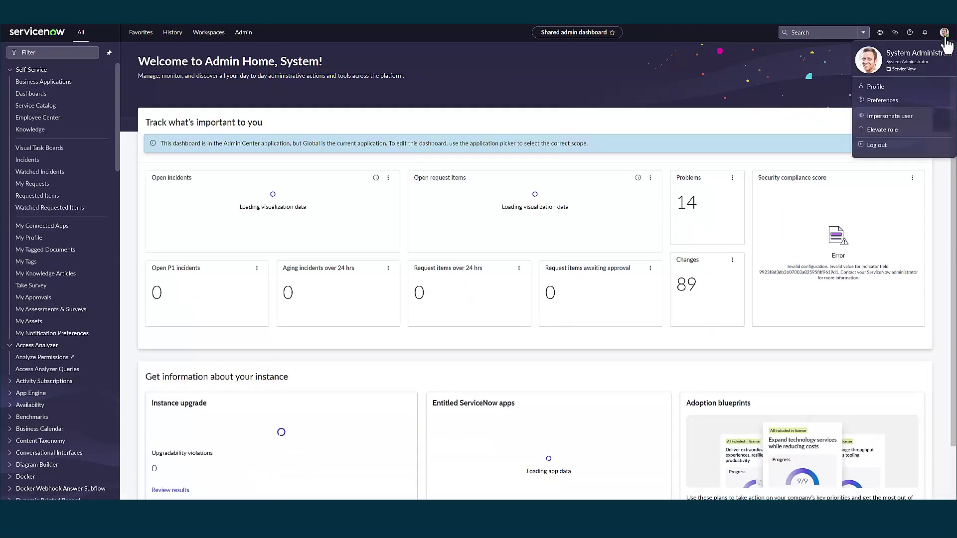
{"action": "left_click", "coordinate": [883, 131]}
{"action": "left_click", "coordinate": [379, 270]}
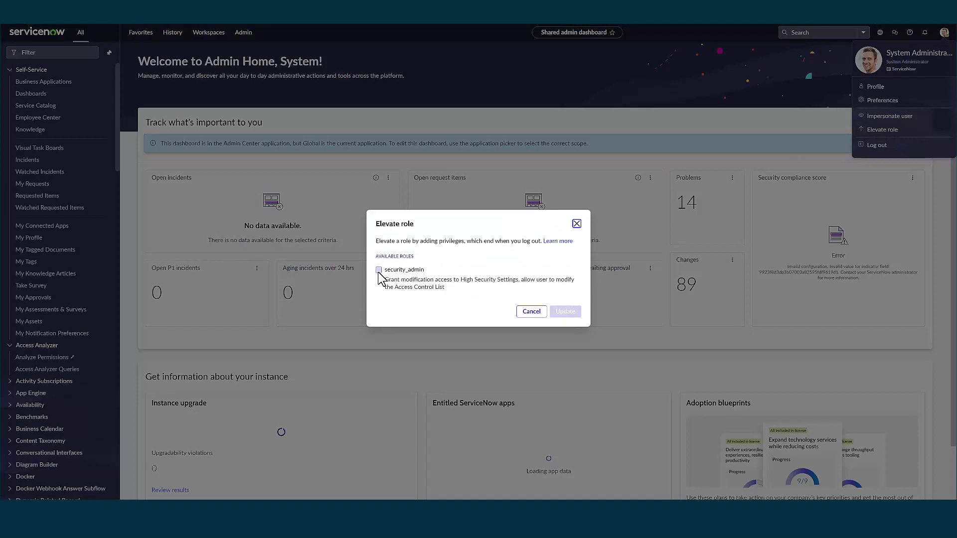
{"action": "left_click", "coordinate": [577, 316]}
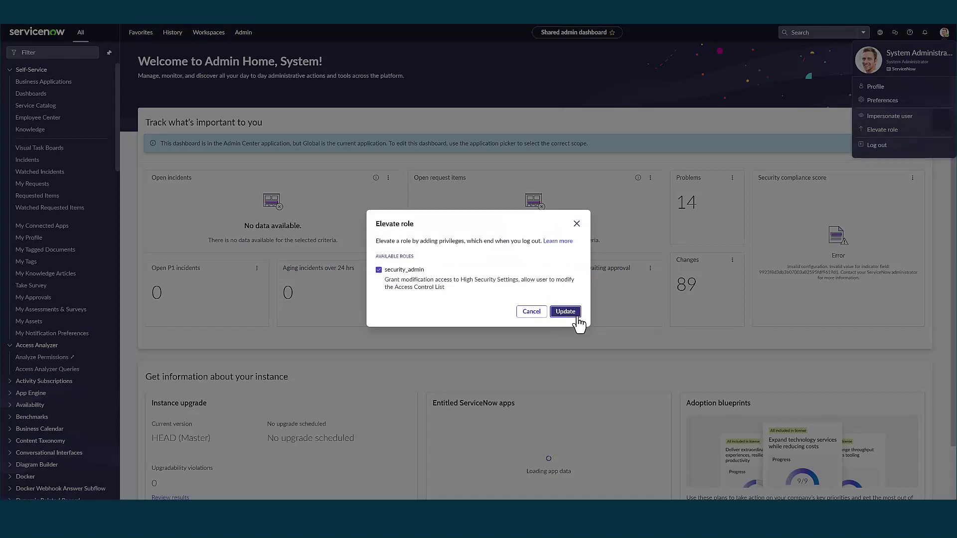
{"action": "left_click", "coordinate": [45, 53]}
{"action": "type", "text": "ACL"}
Open the incident.u_steps_to_reproduce_the_issue write ACL and delete its entire Application Development script.
{"action": "left_click", "coordinate": [47, 246]}
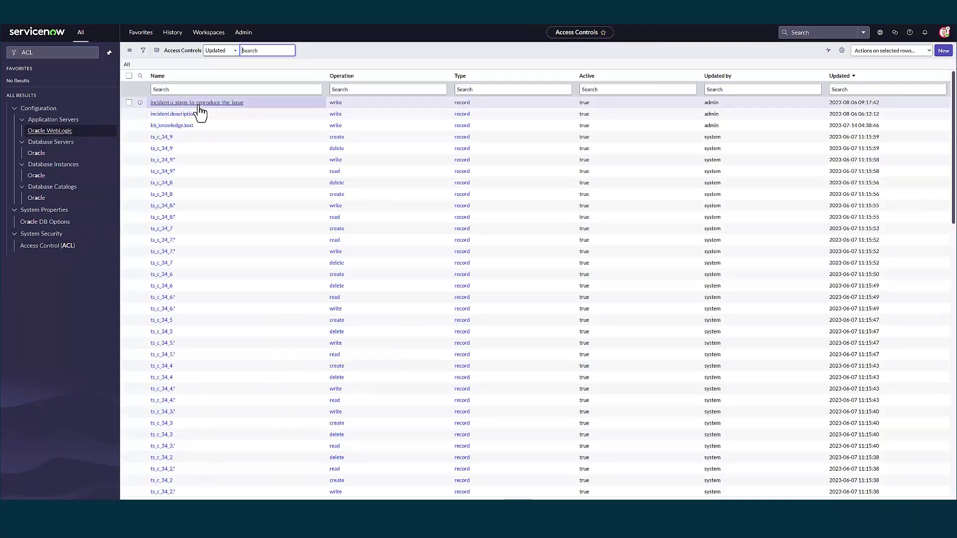
{"action": "left_click", "coordinate": [199, 104]}
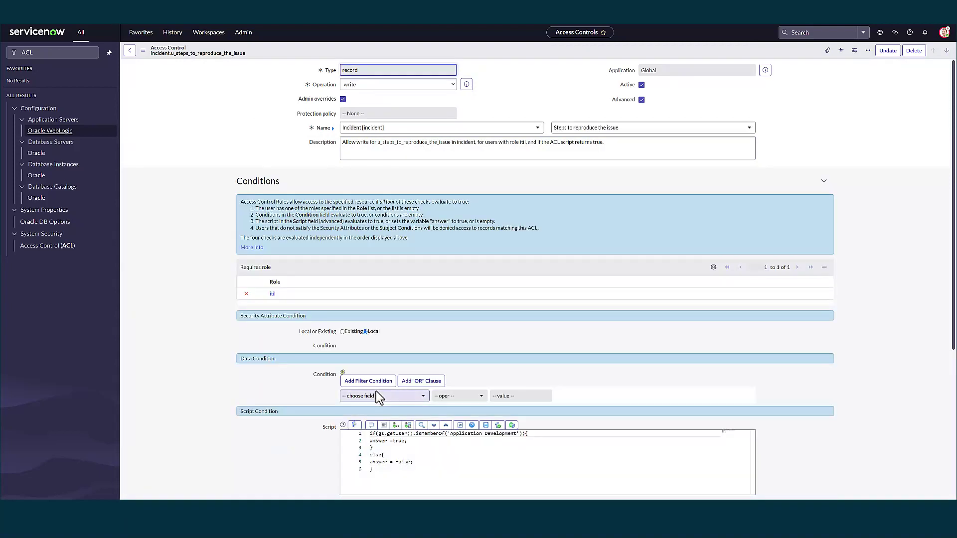
{"action": "scroll", "coordinate": [377, 445], "scroll_direction": "down", "scroll_amount": 2}
{"action": "left_click_drag", "start_coordinate": [391, 416], "coordinate": [352, 363]}
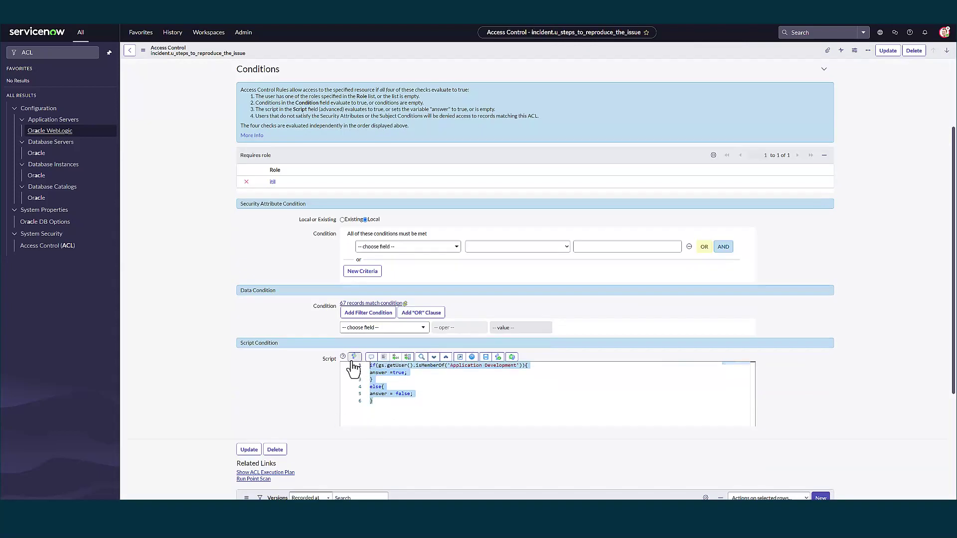
{"action": "left_click", "coordinate": [451, 367]}
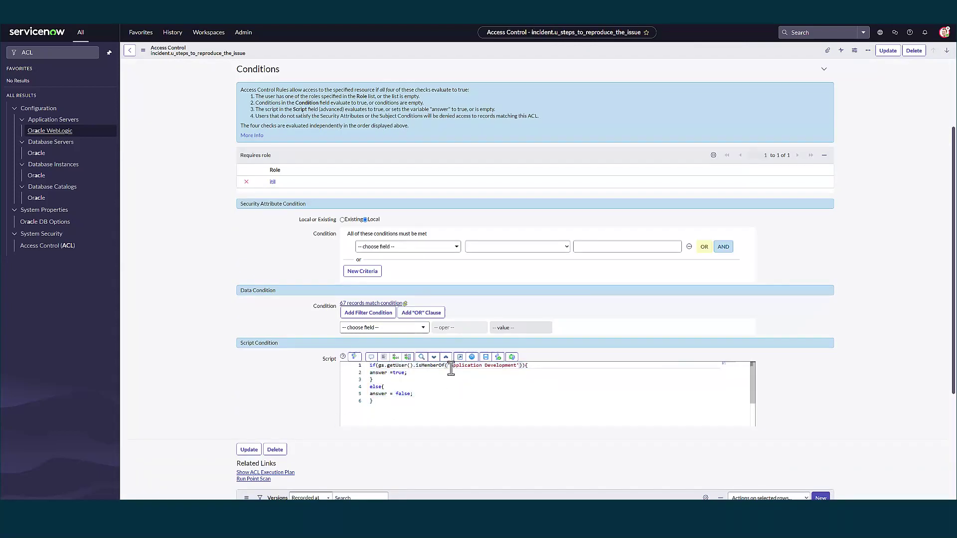
{"action": "left_click_drag", "start_coordinate": [450, 378], "coordinate": [518, 379]}
{"action": "key", "text": "ctrl+c"}
{"action": "left_click", "coordinate": [393, 421]}
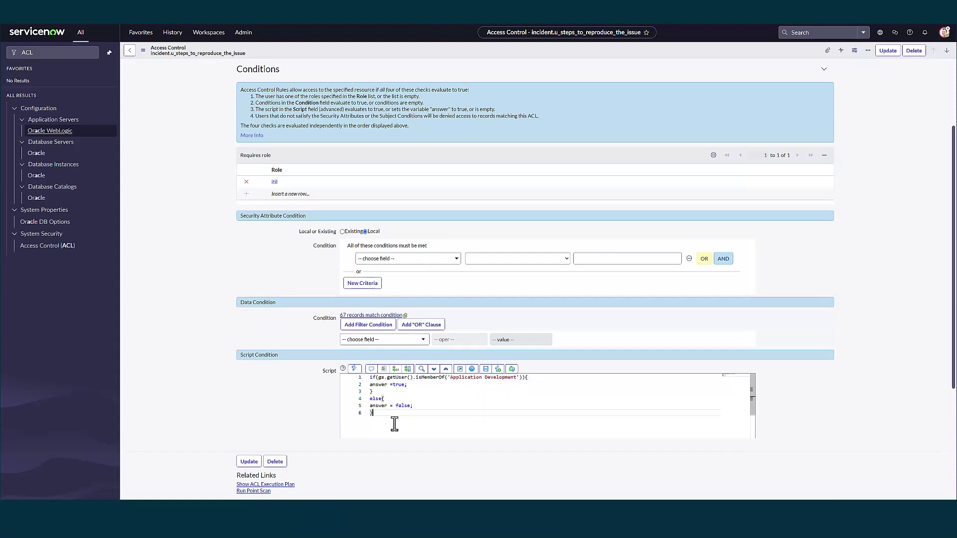
{"action": "key", "text": "ctrl+a"}
{"action": "key", "text": "BackSpace"}
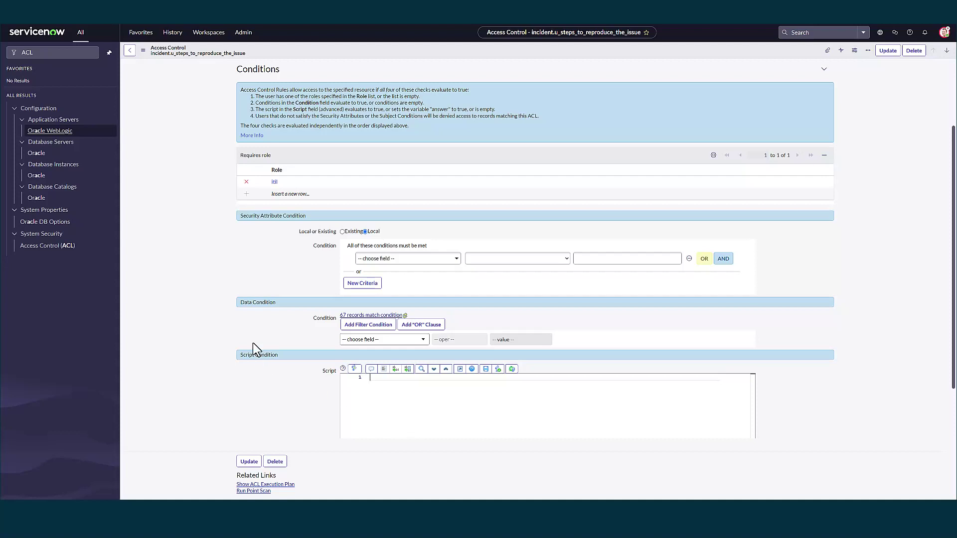
{"action": "scroll", "coordinate": [591, 297], "scroll_direction": "up", "scroll_amount": 3}
Untick Advanced, set the security attribute condition Group is Application Development, and save the ACL.
{"action": "left_click", "coordinate": [641, 100]}
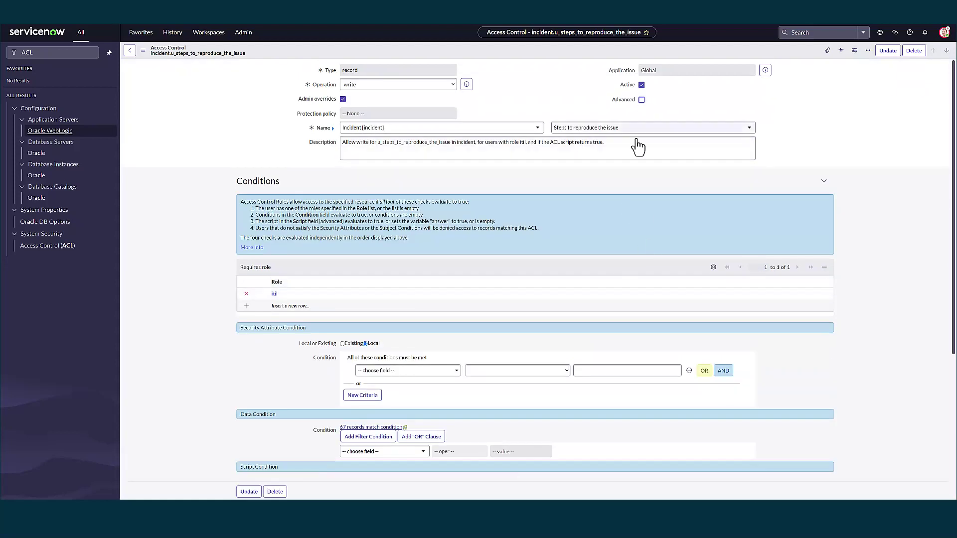
{"action": "scroll", "coordinate": [495, 325], "scroll_direction": "down", "scroll_amount": 3}
{"action": "left_click", "coordinate": [422, 263]}
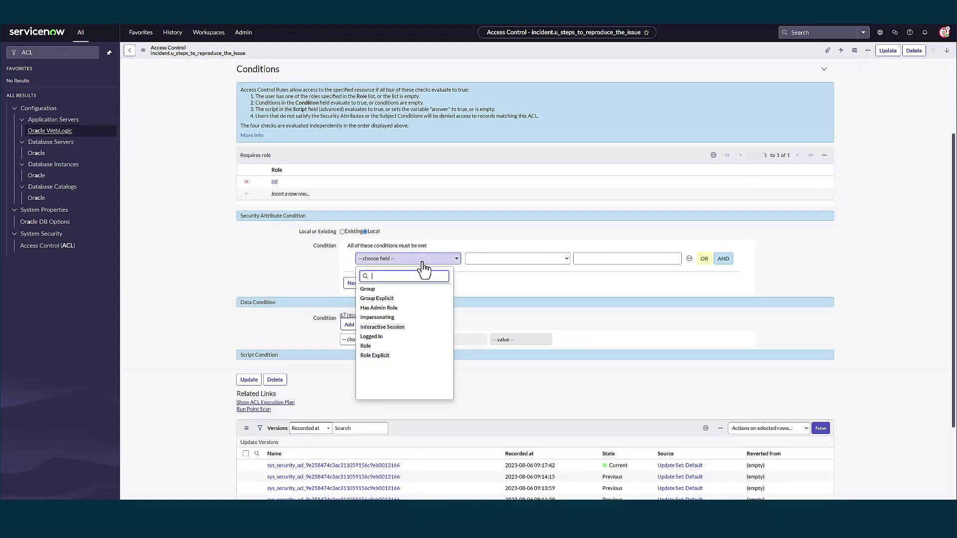
{"action": "left_click", "coordinate": [377, 290]}
{"action": "left_click", "coordinate": [583, 260]}
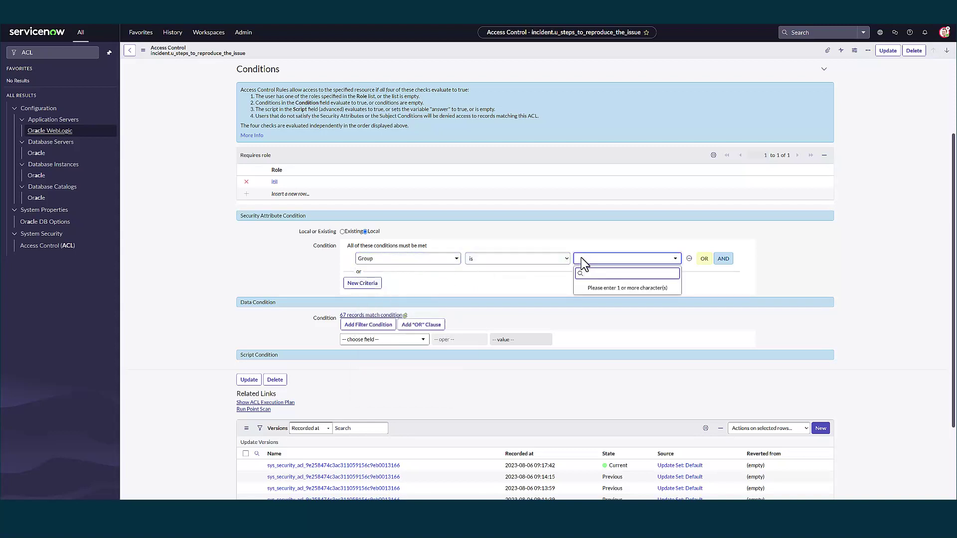
{"action": "key", "text": "ctrl+v"}
{"action": "left_click", "coordinate": [594, 290]}
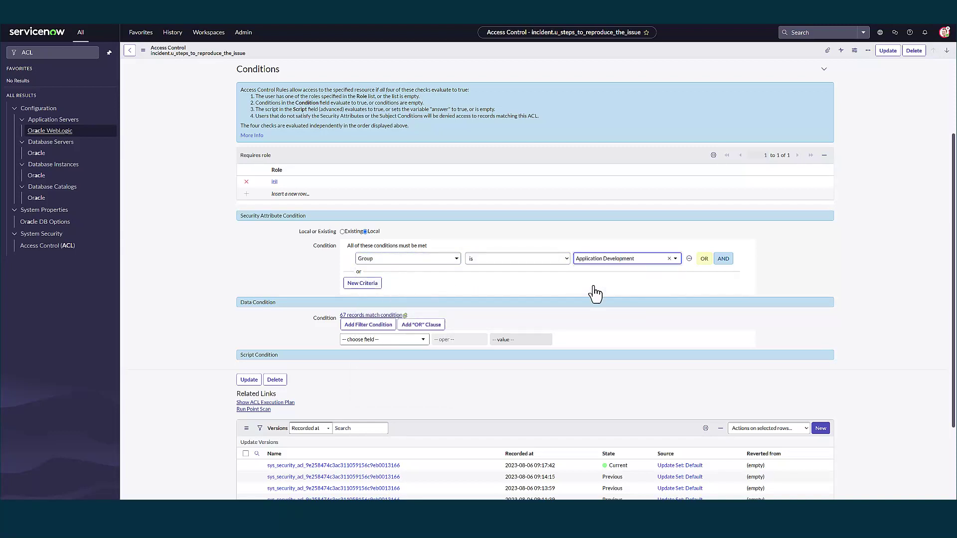
{"action": "right_click", "coordinate": [423, 56]}
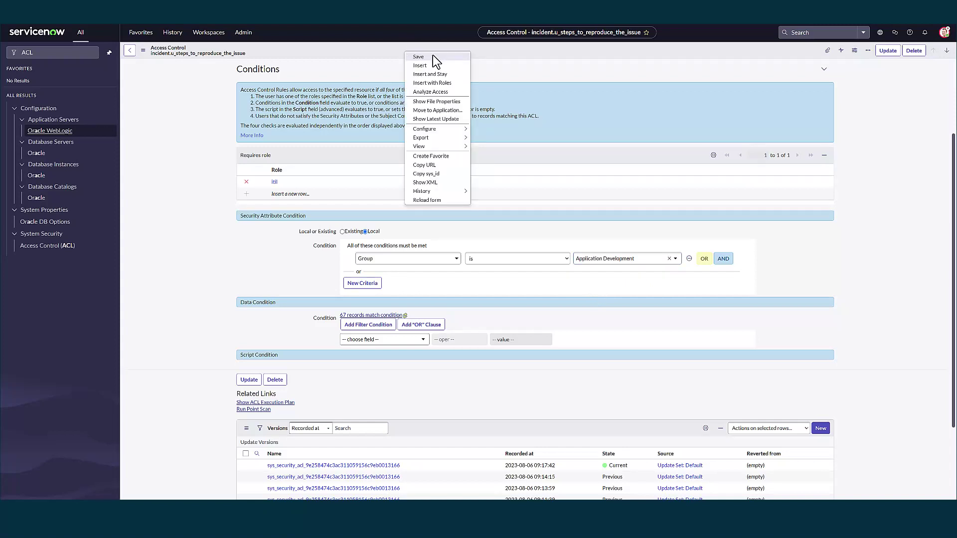
{"action": "left_click", "coordinate": [433, 55]}
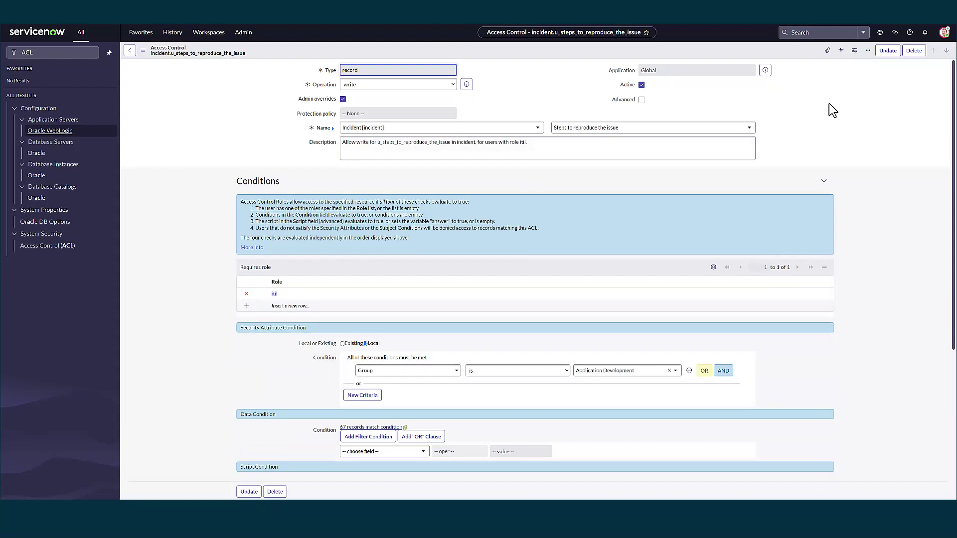
Impersonate a recent user and reopen INC0009005 'Email server is down' from History.
{"action": "left_click", "coordinate": [945, 32]}
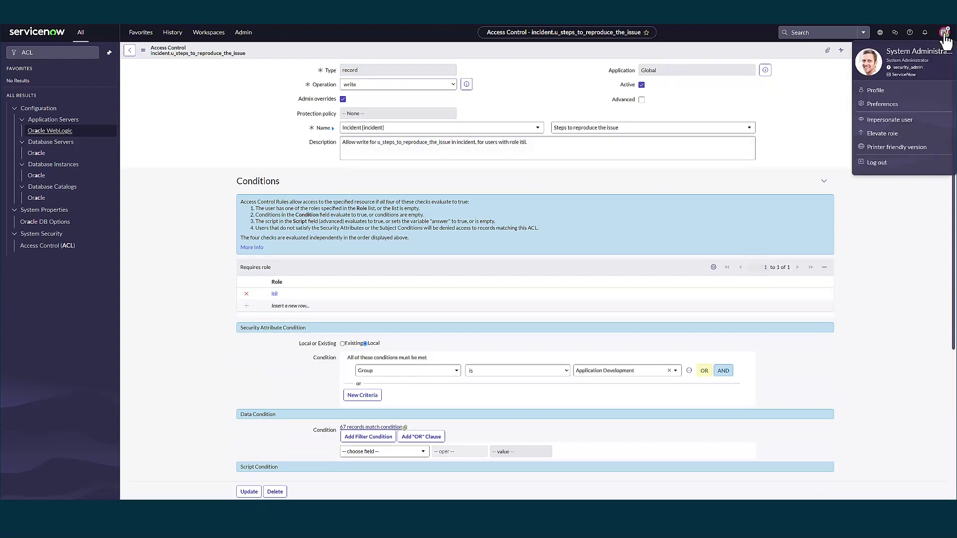
{"action": "left_click", "coordinate": [892, 123]}
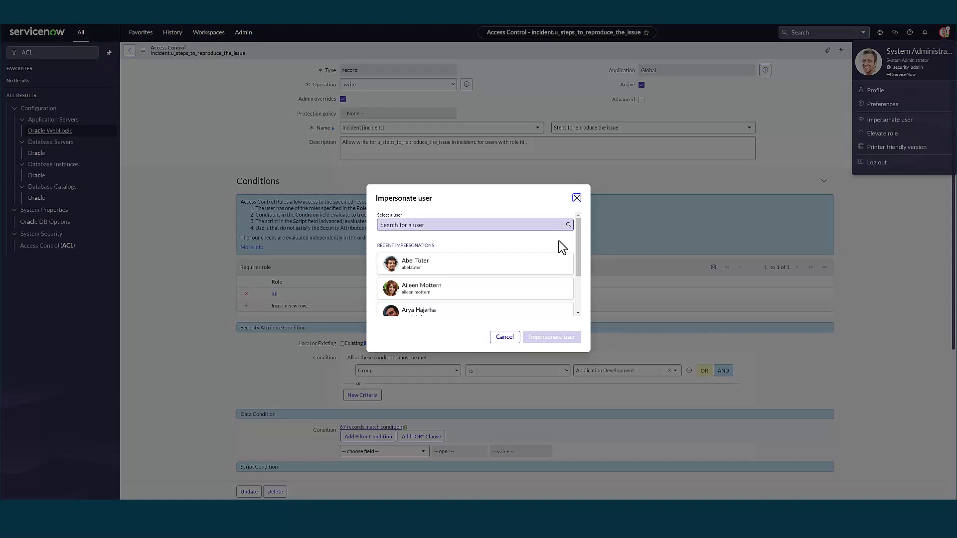
{"action": "left_click", "coordinate": [439, 273]}
{"action": "left_click", "coordinate": [548, 339]}
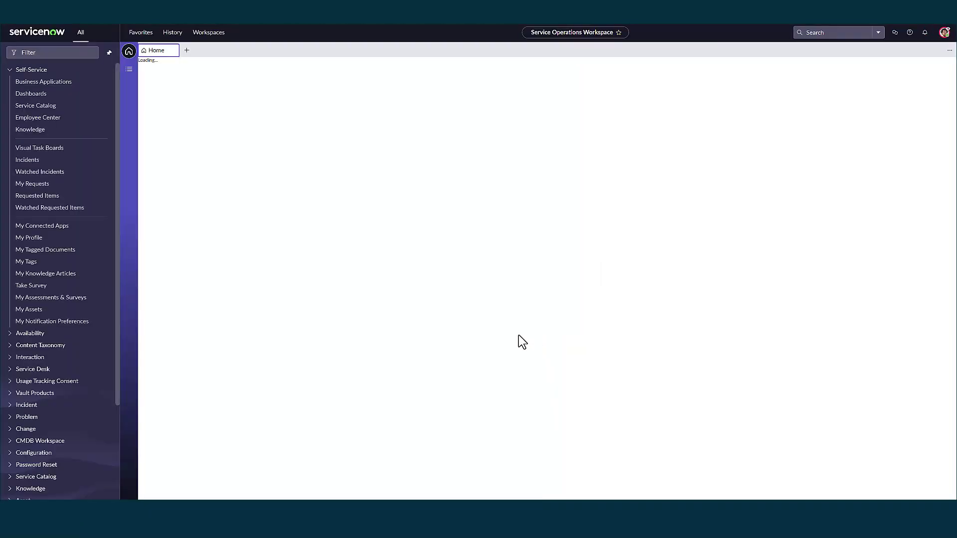
{"action": "left_click", "coordinate": [172, 34]}
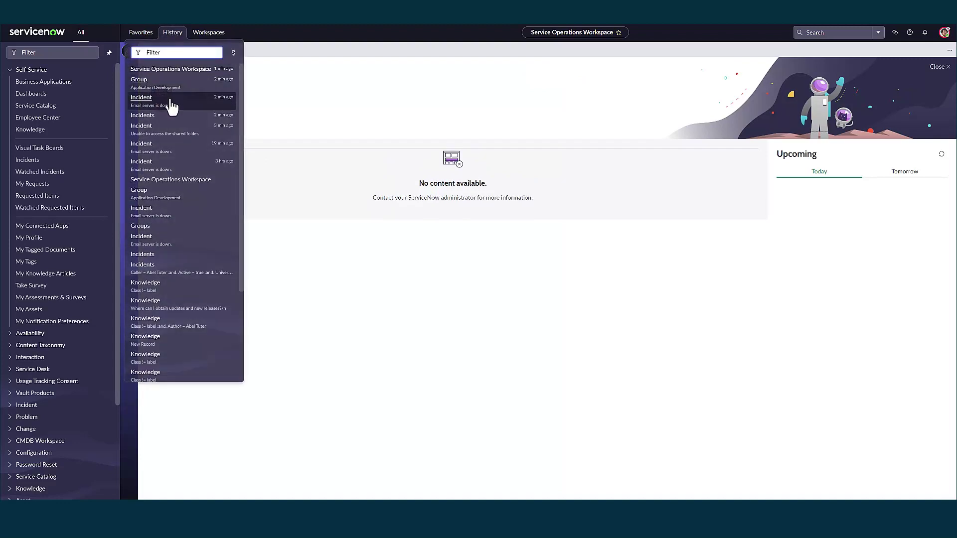
{"action": "left_click", "coordinate": [166, 106]}
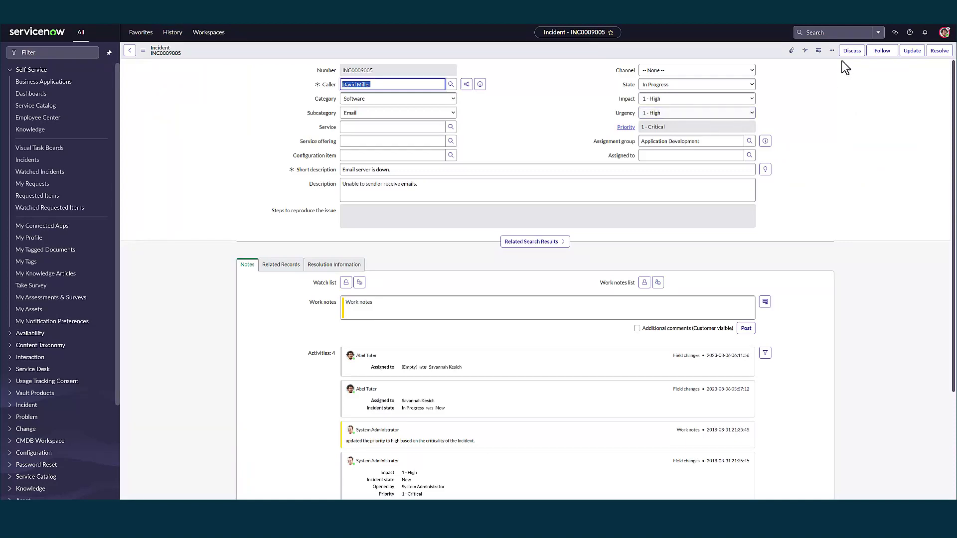
Switch impersonation to a different recent user.
{"action": "left_click", "coordinate": [945, 33]}
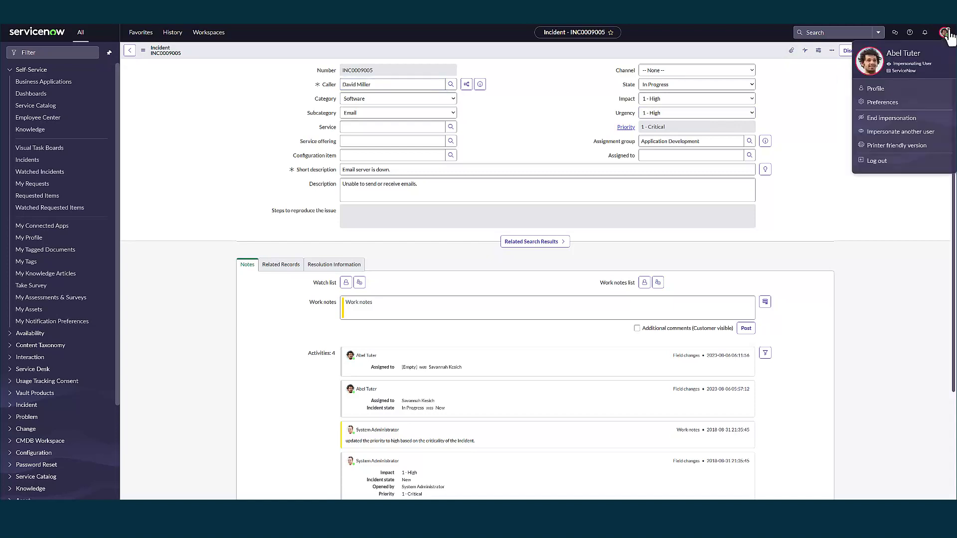
{"action": "left_click", "coordinate": [901, 133]}
{"action": "left_click", "coordinate": [415, 312]}
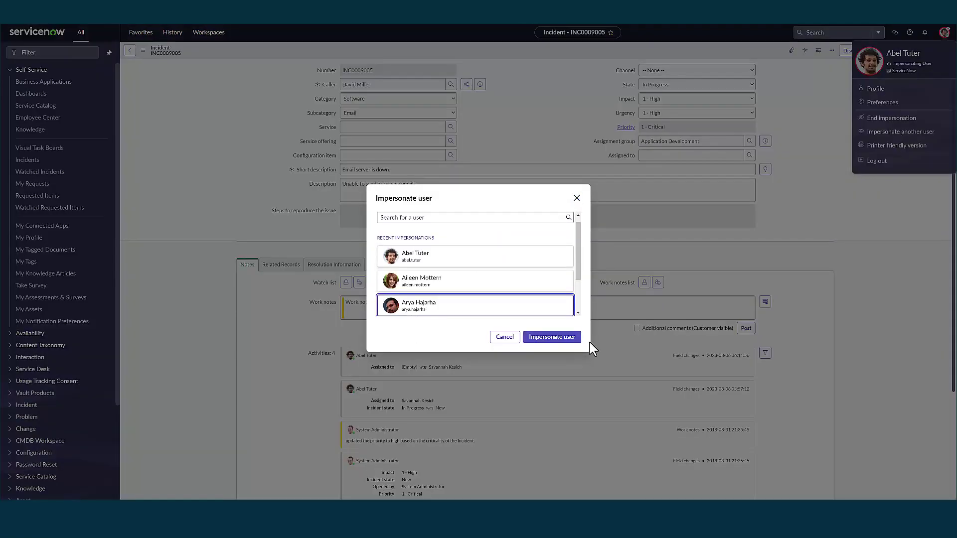
{"action": "left_click", "coordinate": [569, 338]}
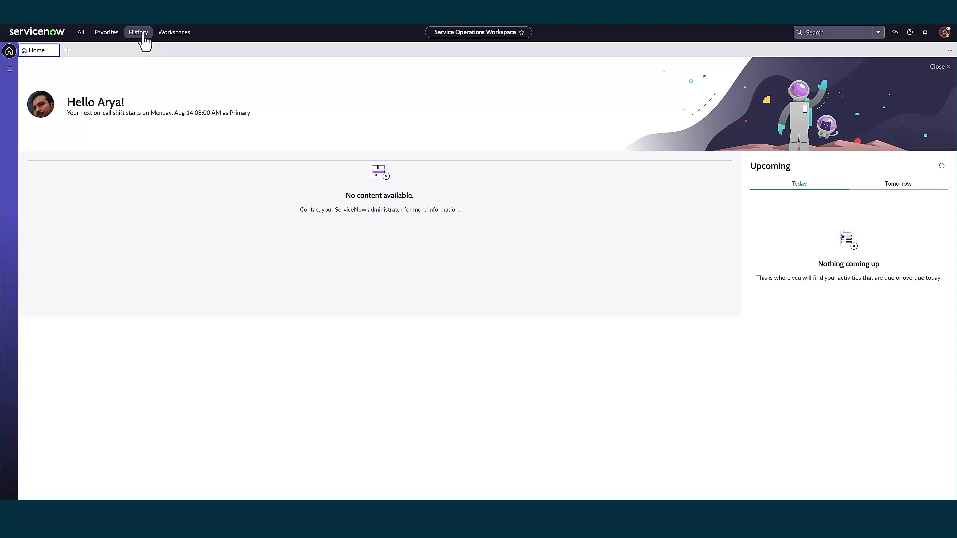
Reopen INC0009005 from History and confirm Steps to reproduce the issue is editable.
{"action": "left_click", "coordinate": [143, 37]}
{"action": "left_click", "coordinate": [124, 86]}
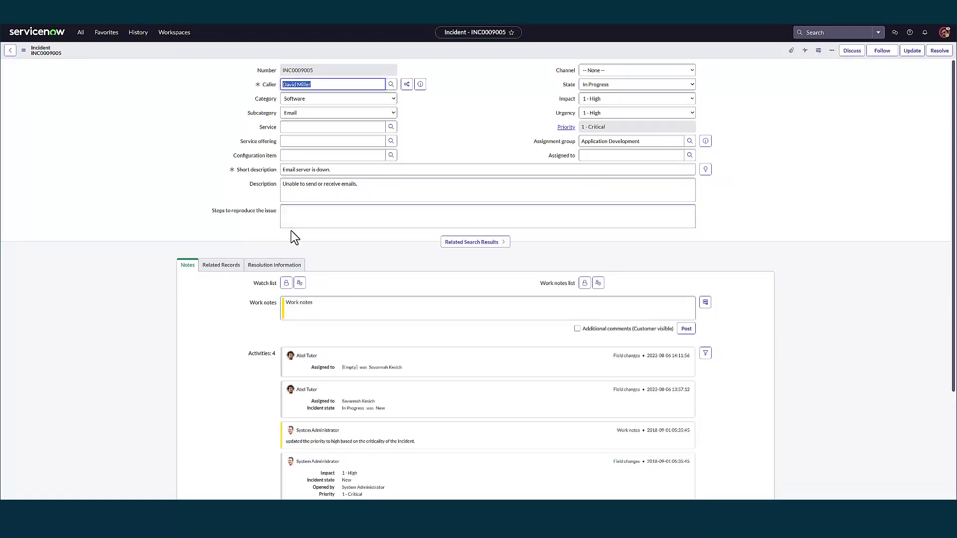
{"action": "left_click", "coordinate": [235, 224]}
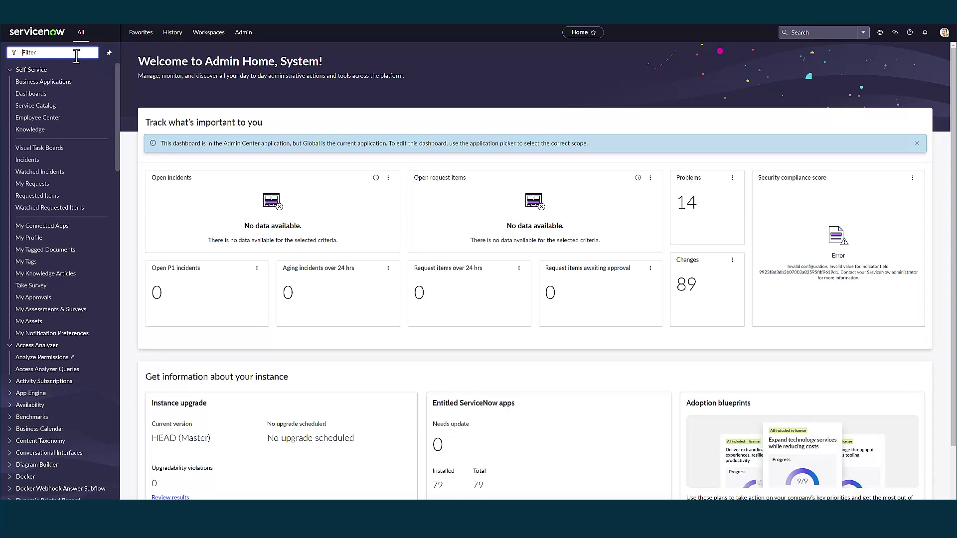
Filter the navigator by 'Security a' and open System Security > Security Attributes.
{"action": "type", "text": "securi"}
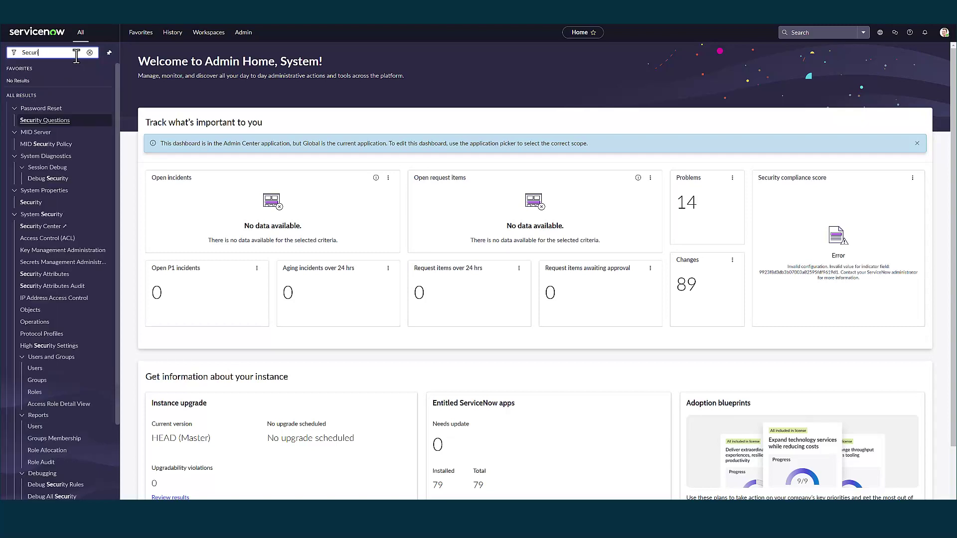
{"action": "type", "text": "tyity a"}
{"action": "left_click", "coordinate": [78, 123]}
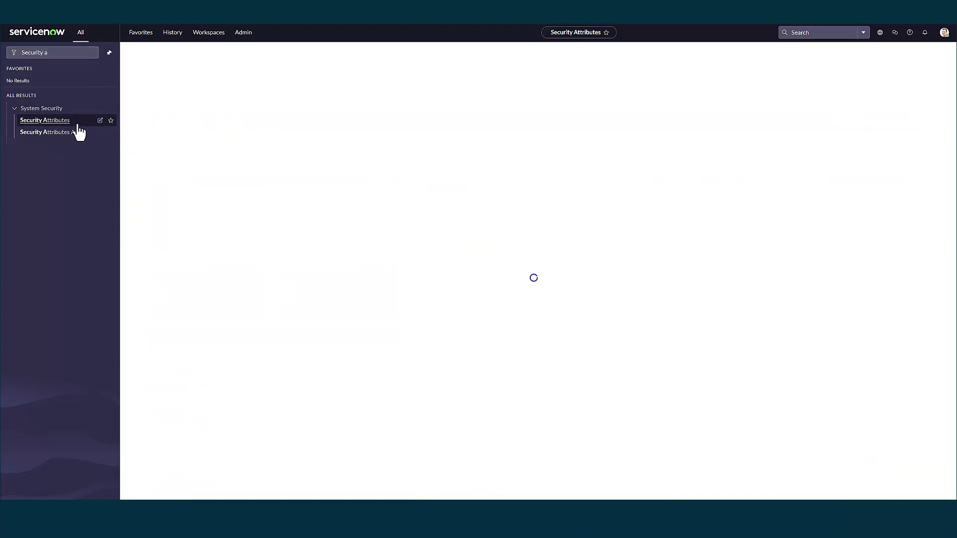